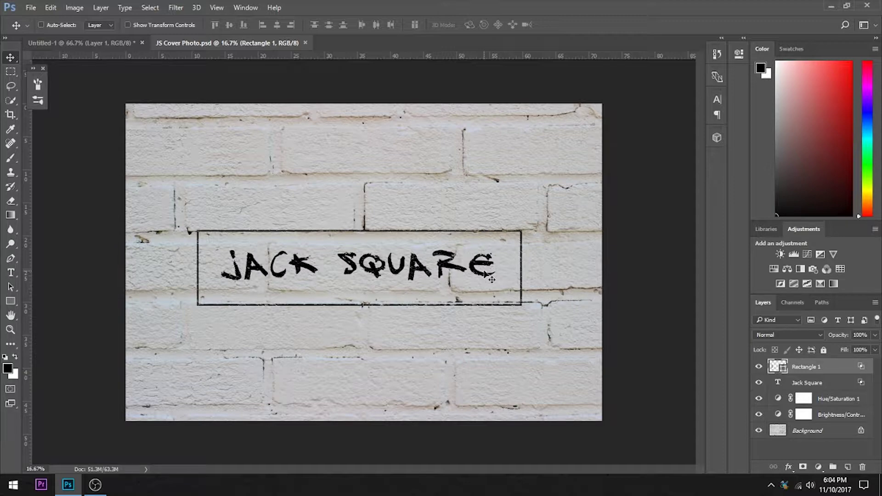
# In the Untitled-1 brick-wall document, type 'HEY' in black Impact near the wall's centre.
pyautogui.click(101, 42)
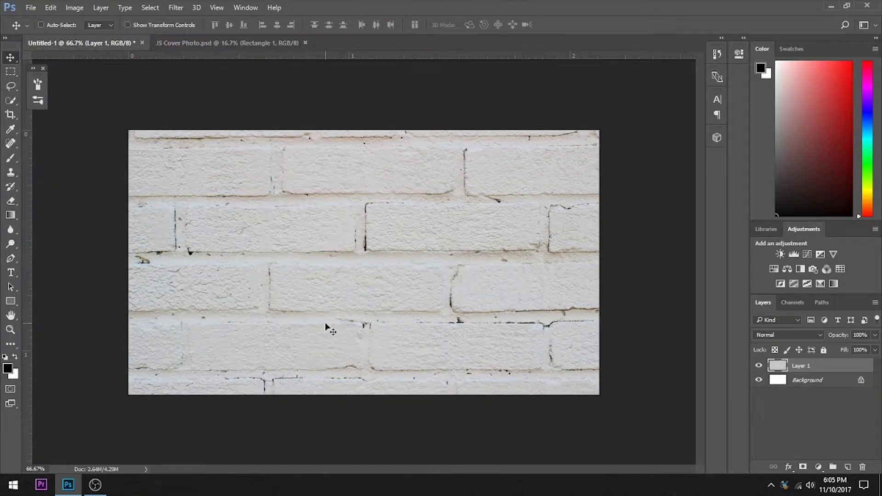
pyautogui.click(12, 274)
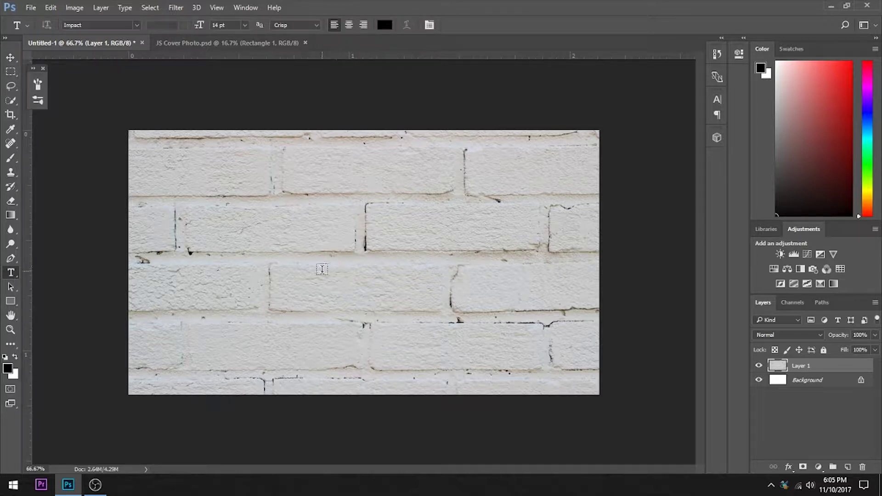
pyautogui.click(322, 269)
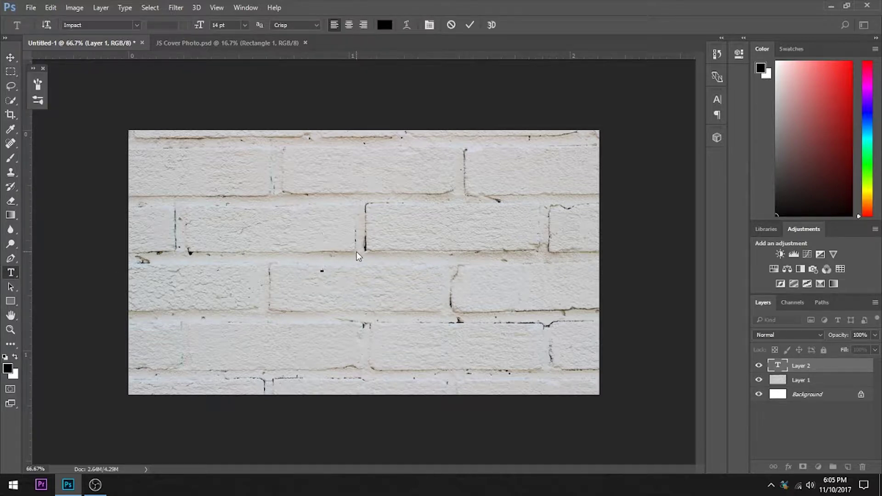
pyautogui.write('H')
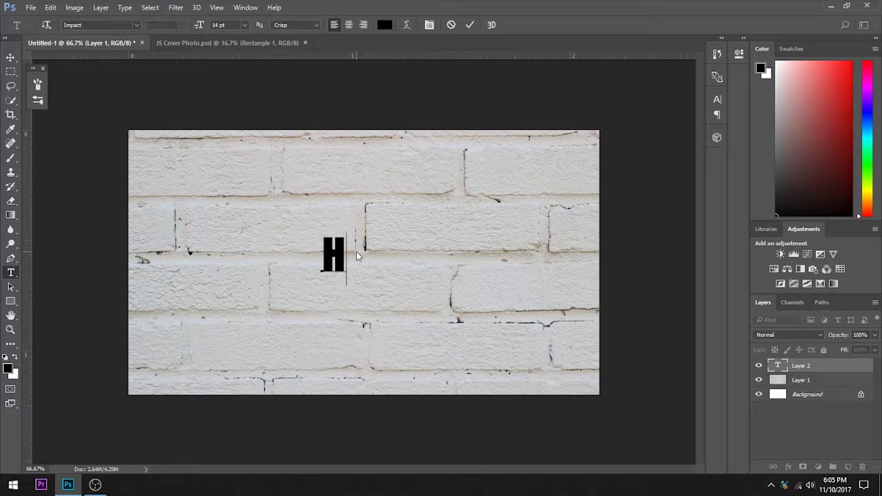
pyautogui.write('EY')
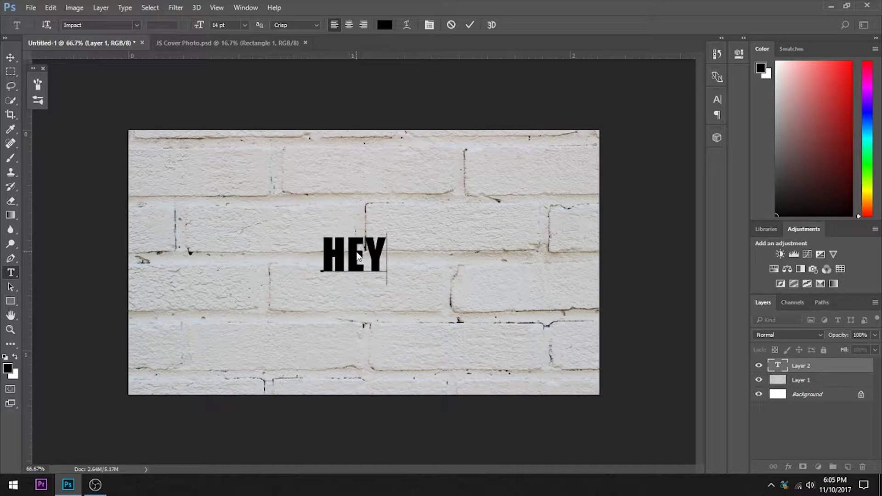
# Commit the HEY text, scale it up to about 337% and centre it on the wall.
pyautogui.click(18, 60)
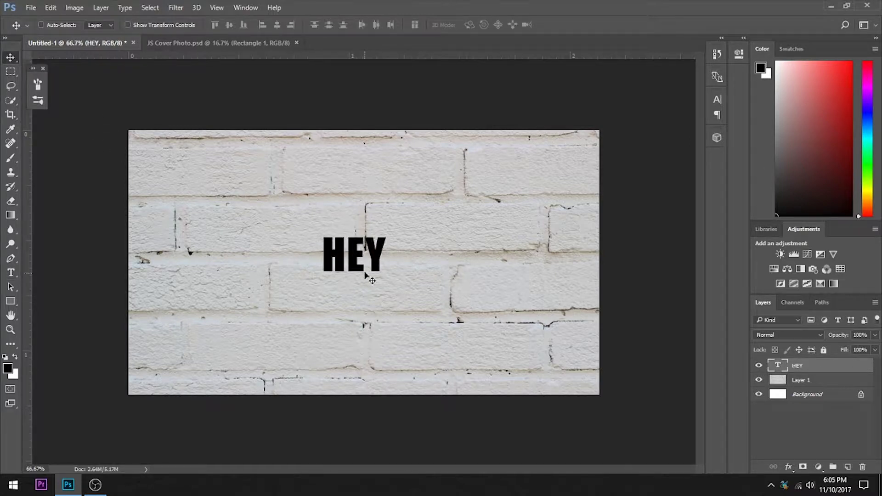
pyautogui.moveTo(364, 265)
pyautogui.mouseDown()
pyautogui.moveTo(373, 279)
pyautogui.moveTo(359, 268)
pyautogui.mouseUp()
pyautogui.hotkey('ctrl', 't')
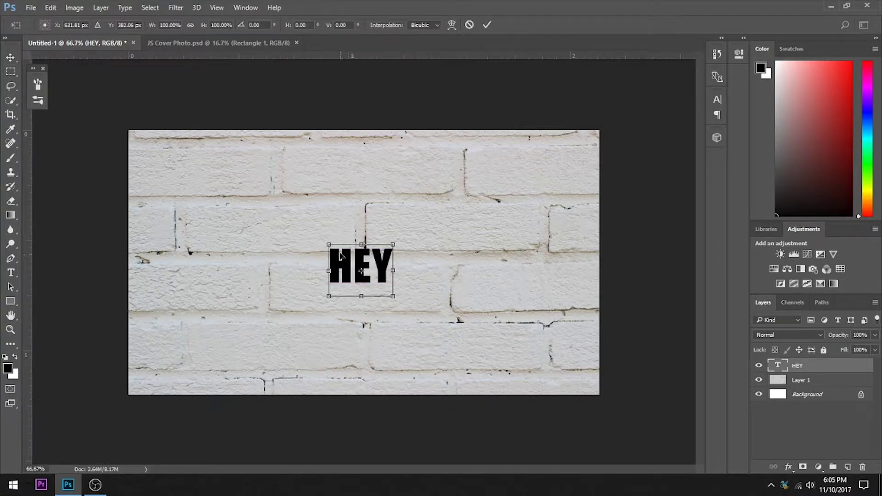
pyautogui.moveTo(324, 241); pyautogui.dragTo(206, 143)
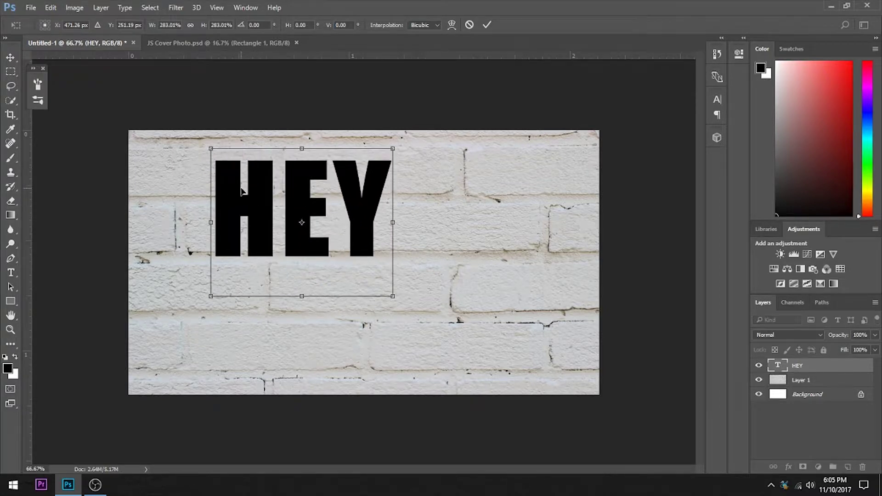
pyautogui.moveTo(238, 195); pyautogui.dragTo(303, 260)
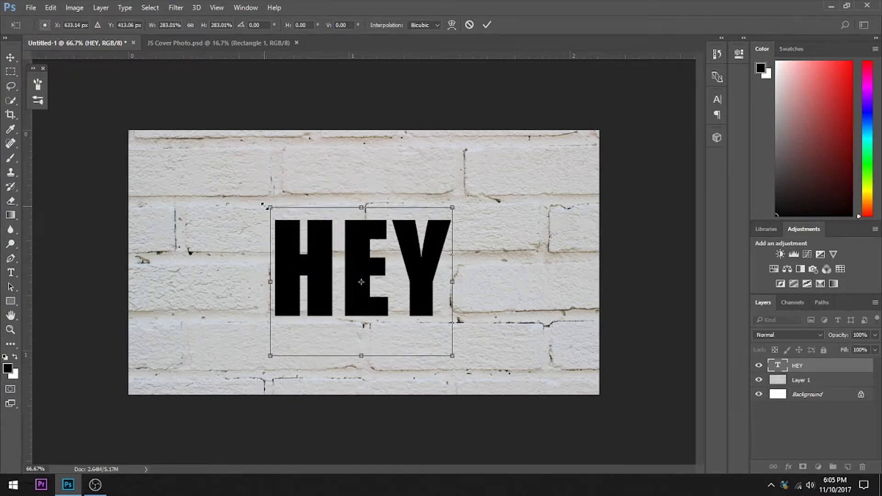
pyautogui.moveTo(270, 207); pyautogui.dragTo(227, 182)
pyautogui.moveTo(296, 221); pyautogui.dragTo(307, 231)
pyautogui.press('Return')
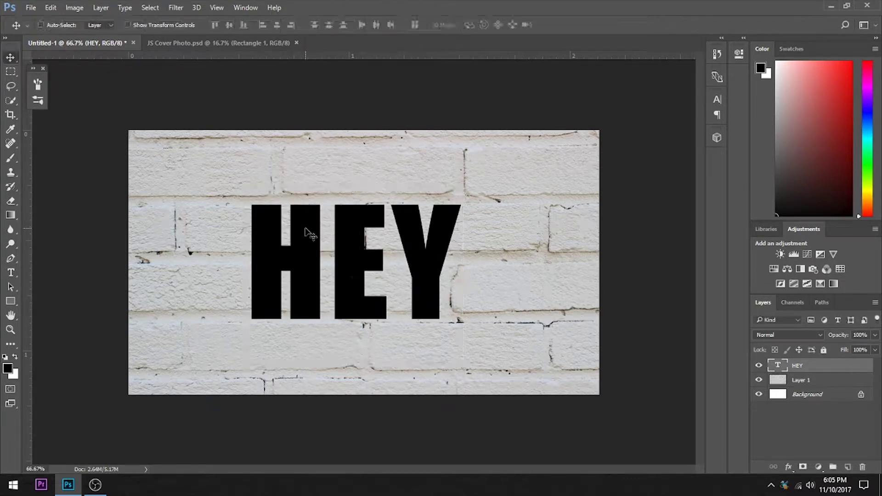
# In HEY's Blending Options, set the Underlying Layer Blend If sliders so brick shows through, around 211/215.
pyautogui.rightClick(776, 366)
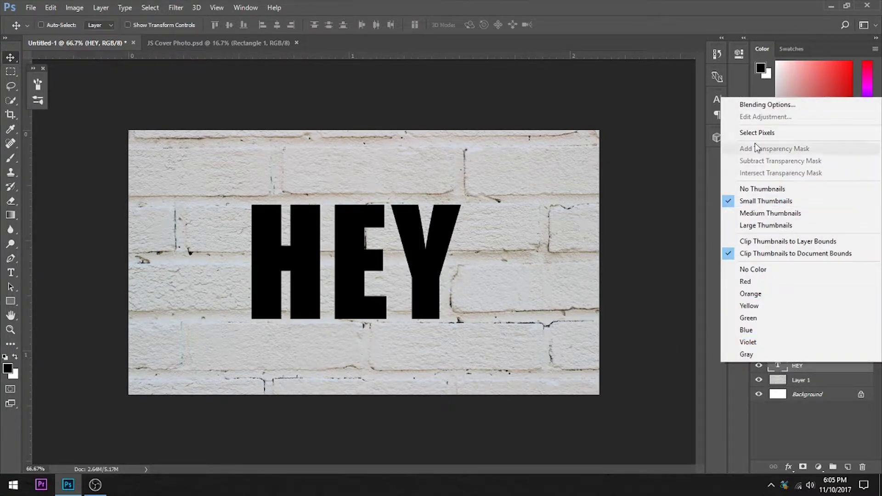
pyautogui.click(766, 105)
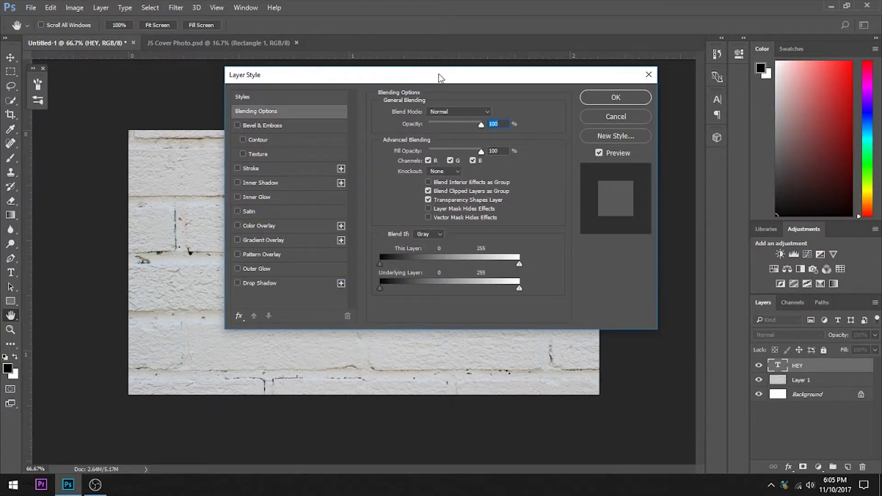
pyautogui.moveTo(441, 75); pyautogui.dragTo(706, 125)
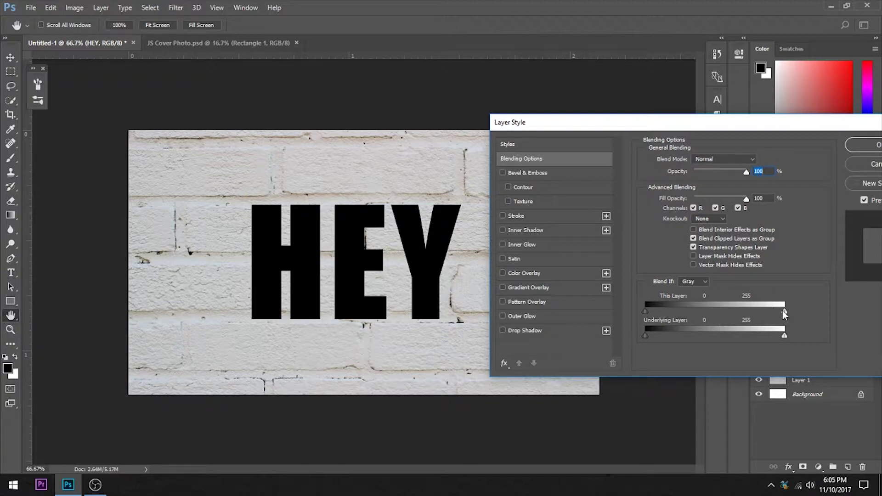
pyautogui.moveTo(784, 312)
pyautogui.mouseDown()
pyautogui.moveTo(682, 328)
pyautogui.moveTo(788, 326)
pyautogui.moveTo(778, 328)
pyautogui.moveTo(668, 326)
pyautogui.moveTo(783, 324)
pyautogui.mouseUp()
pyautogui.moveTo(646, 312); pyautogui.dragTo(629, 326)
pyautogui.moveTo(763, 342); pyautogui.dragTo(763, 347)
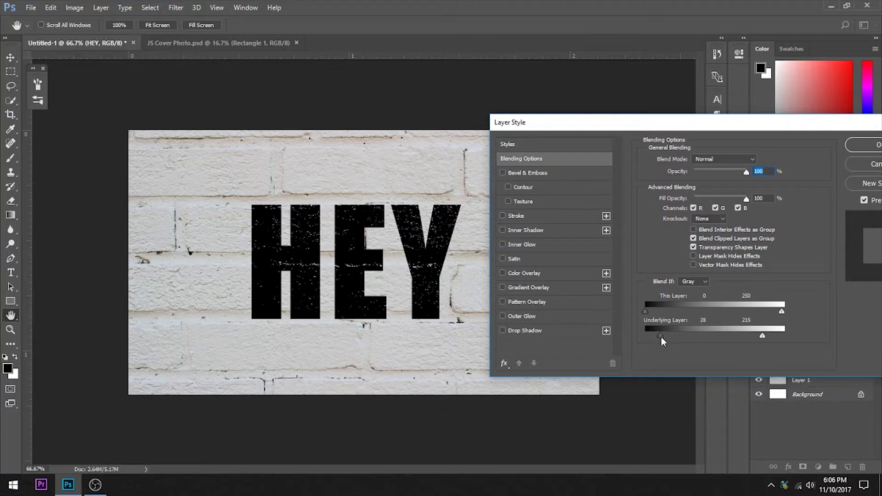
pyautogui.moveTo(663, 340); pyautogui.dragTo(693, 340)
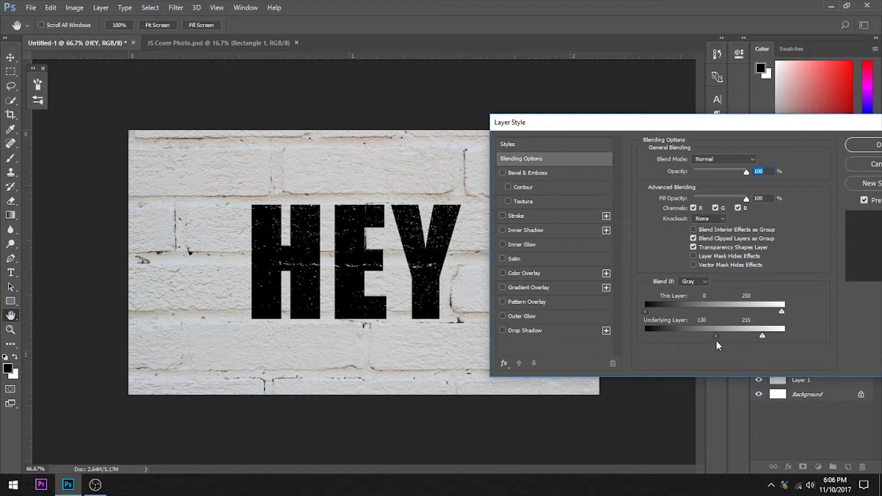
pyautogui.moveTo(722, 344); pyautogui.dragTo(617, 342)
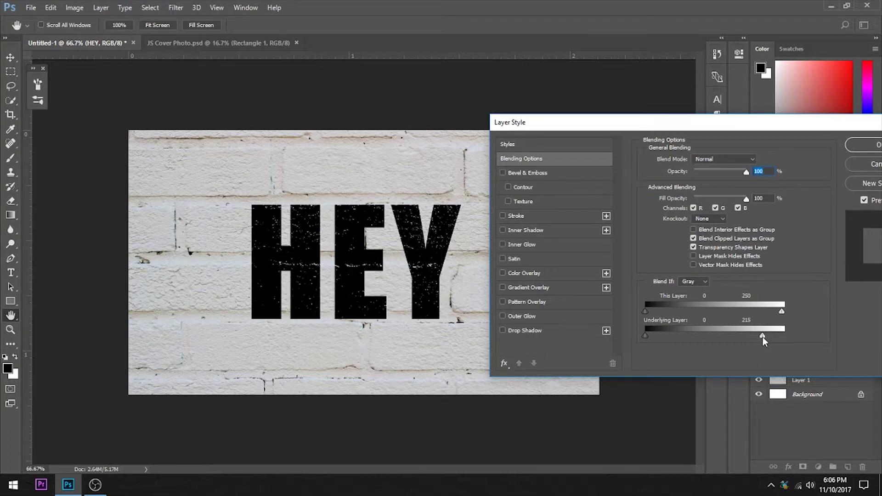
pyautogui.moveTo(763, 340); pyautogui.dragTo(762, 339)
# Alt-split HEY's Underlying Layer Blend If sliders to about 72/105 and 211/216.
pyautogui.press('alt')
pyautogui.moveTo(762, 337)
pyautogui.mouseDown()
pyautogui.moveTo(748, 343)
pyautogui.moveTo(760, 352)
pyautogui.mouseUp()
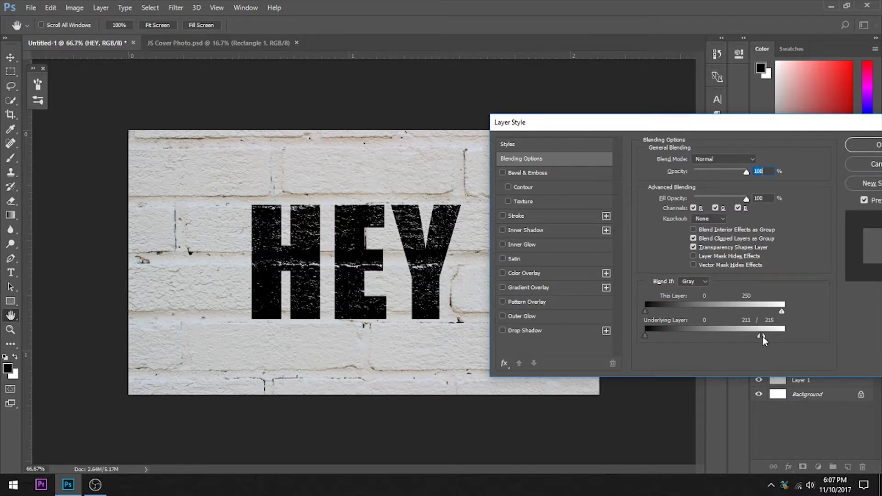
pyautogui.moveTo(762, 335); pyautogui.dragTo(763, 345)
pyautogui.press('alt')
pyautogui.moveTo(647, 337); pyautogui.dragTo(714, 354)
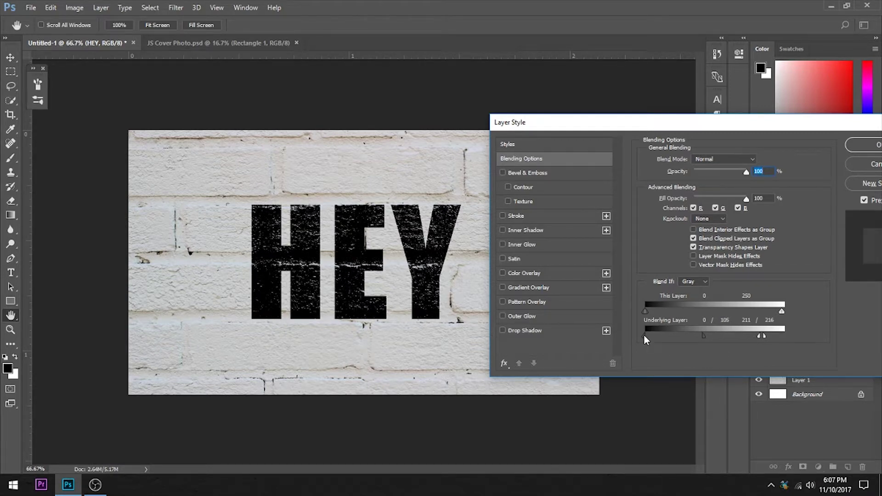
pyautogui.moveTo(646, 335); pyautogui.dragTo(674, 350)
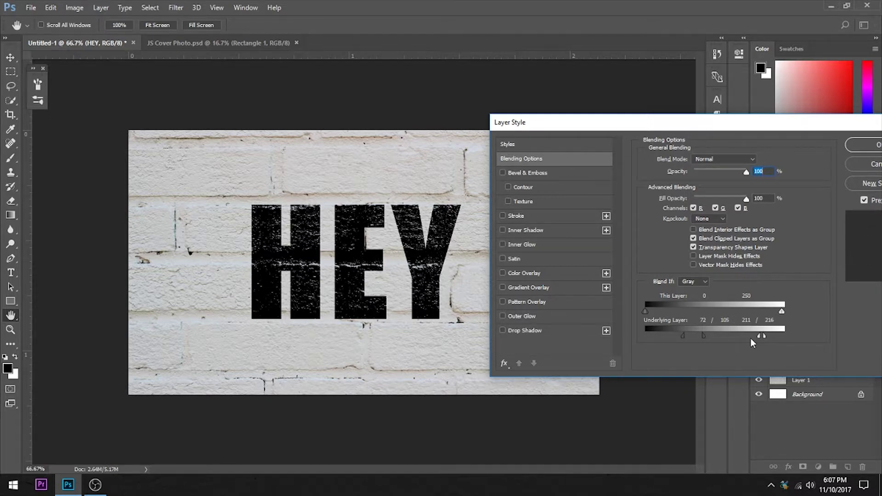
pyautogui.moveTo(687, 125); pyautogui.dragTo(547, 136)
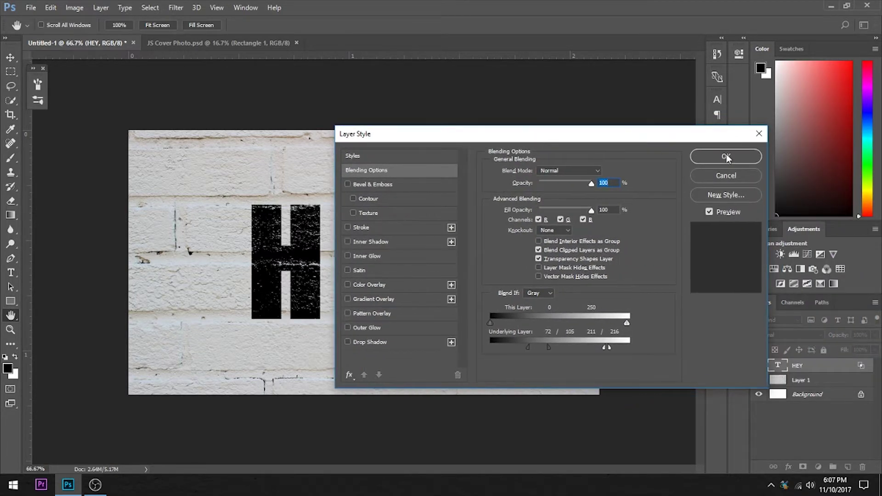
# Apply HEY's blending settings and draw a rectangle around the lettering.
pyautogui.click(725, 157)
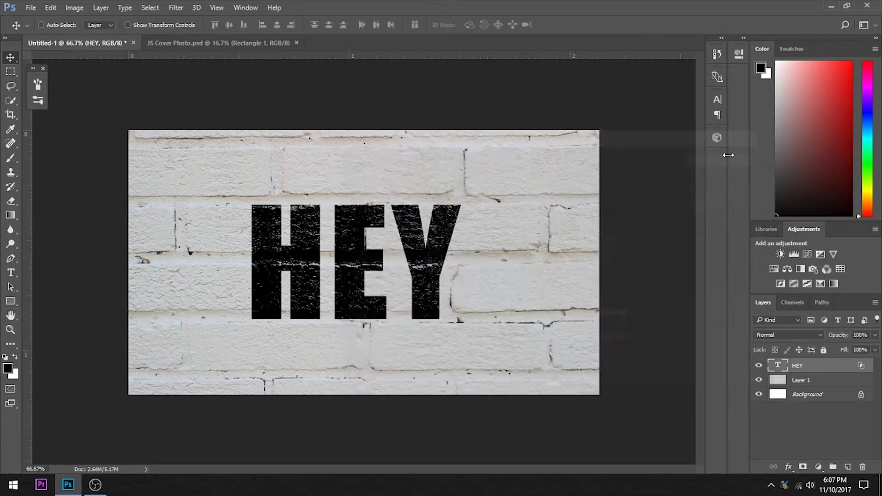
pyautogui.click(11, 301)
pyautogui.moveTo(226, 190); pyautogui.dragTo(480, 340)
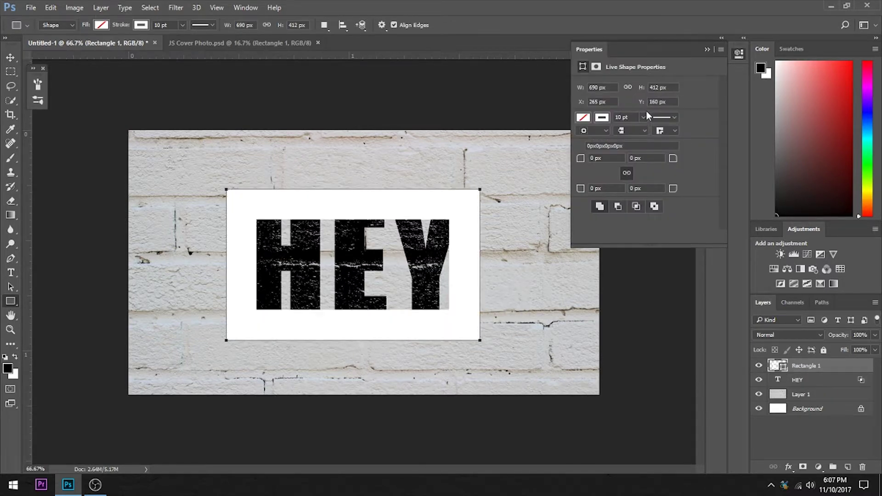
# Give the rectangle a black (000000) stroke 1.5 pt wide.
pyautogui.click(605, 117)
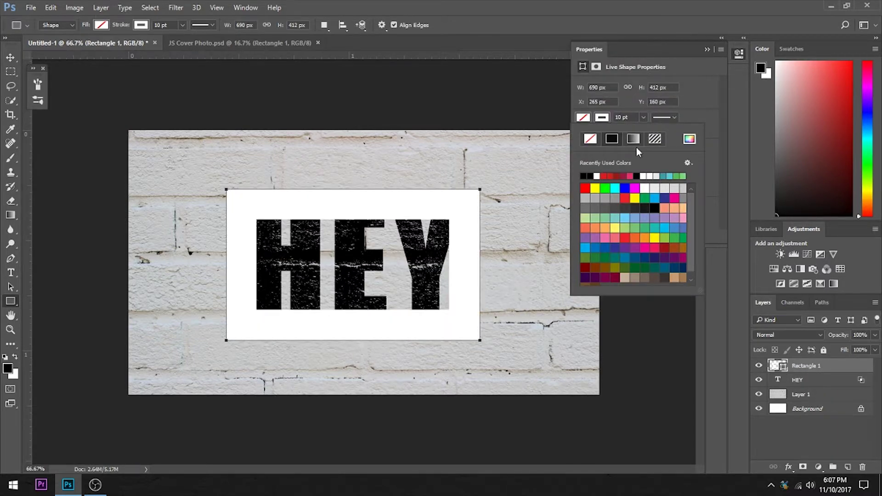
pyautogui.click(689, 138)
pyautogui.write('000000')
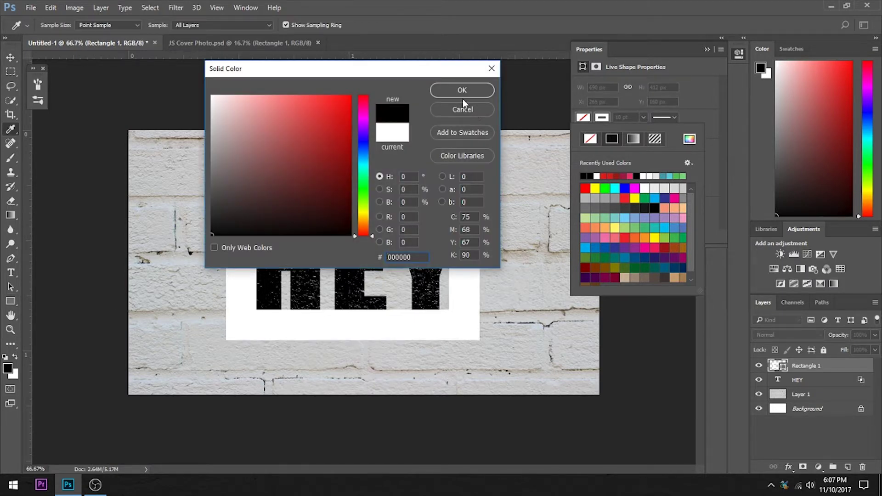
pyautogui.click(462, 90)
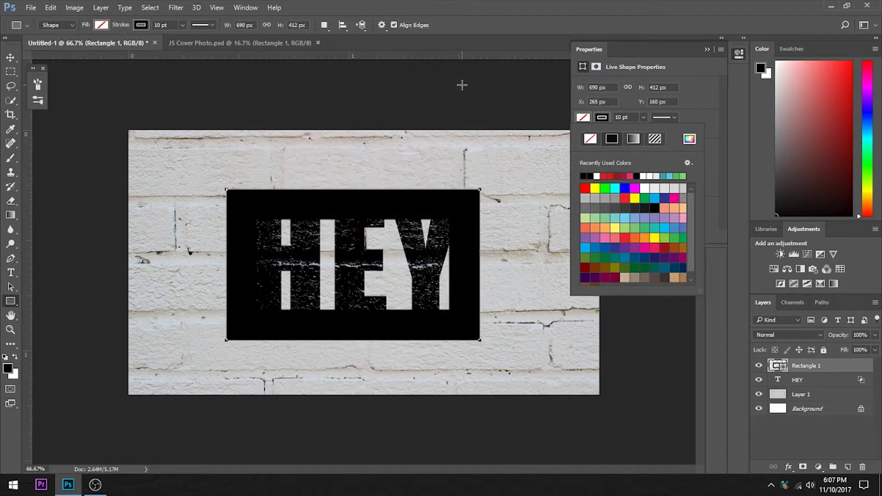
pyautogui.click(633, 118)
pyautogui.click(622, 118)
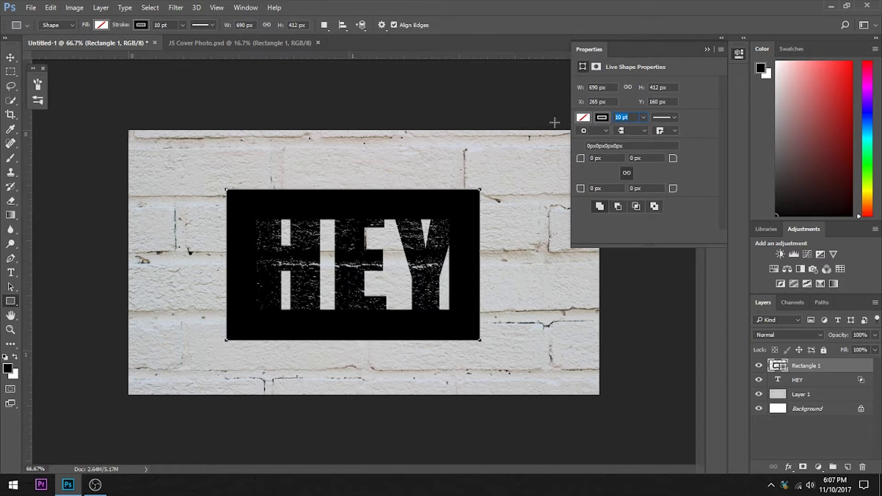
pyautogui.write('1.5')
pyautogui.press('Return')
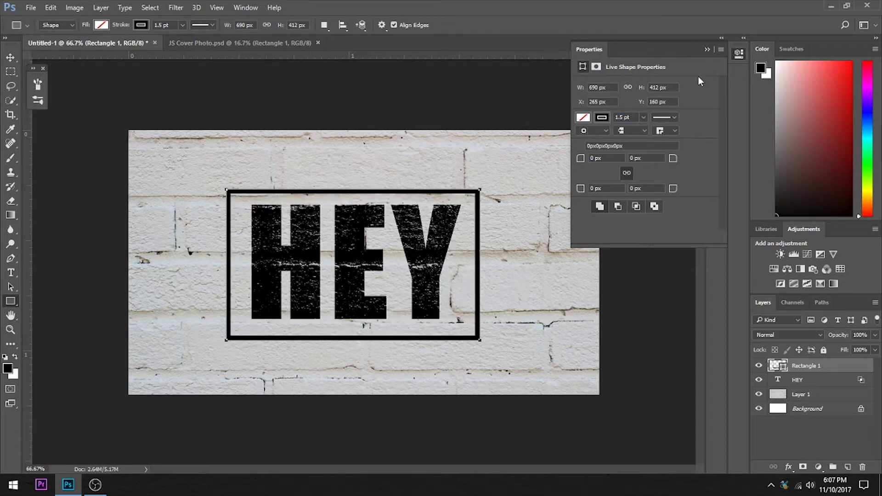
# Resize the rectangle frame to about 684 × 432 px so it fits around HEY.
pyautogui.click(706, 49)
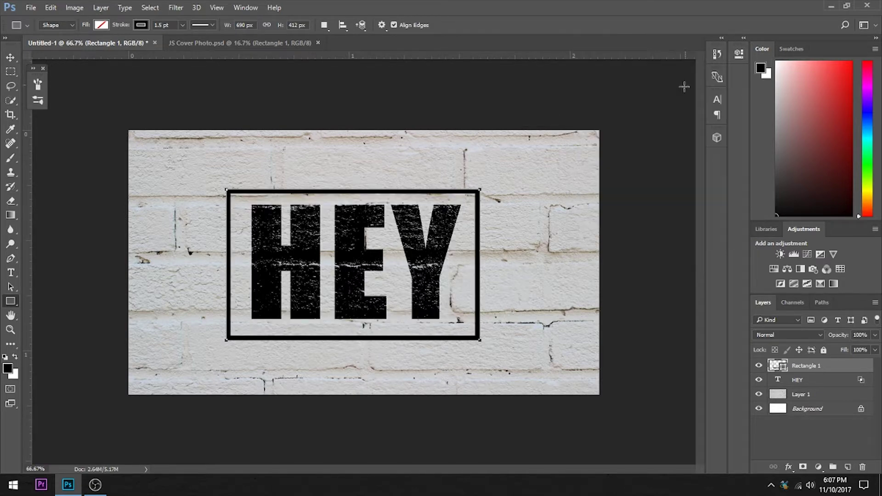
pyautogui.hotkey('ctrl', 't')
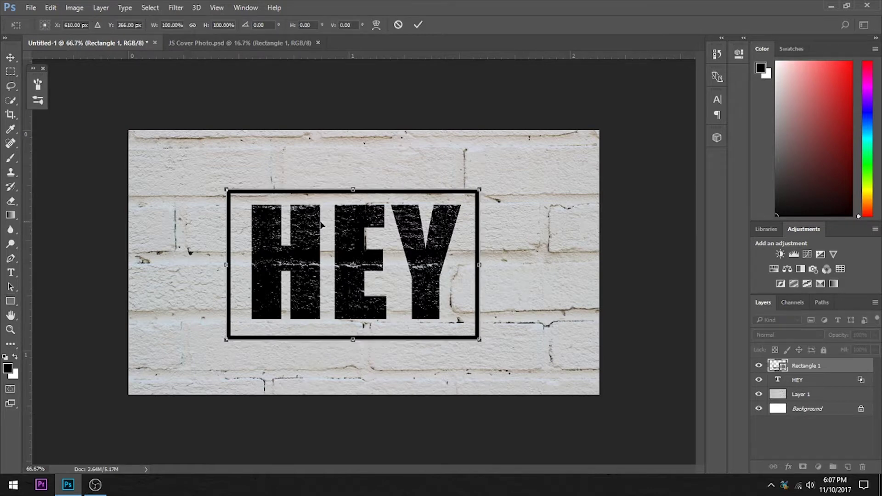
pyautogui.moveTo(224, 187); pyautogui.dragTo(226, 181)
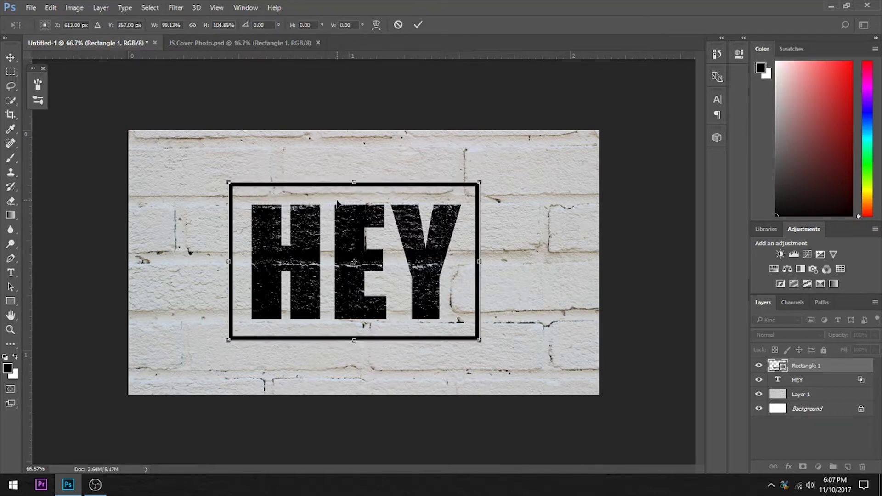
pyautogui.press('Return')
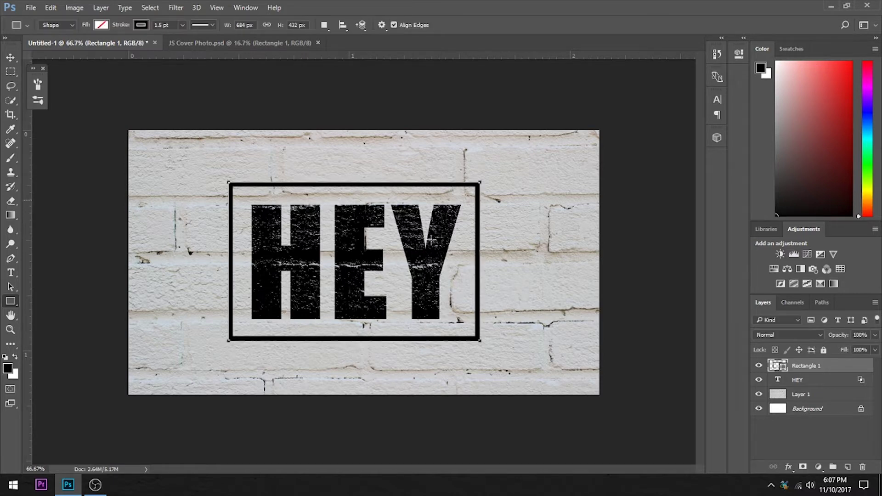
# Split Rectangle 1's Underlying Layer Blend If white slider to about 204/220 and apply it.
pyautogui.rightClick(776, 366)
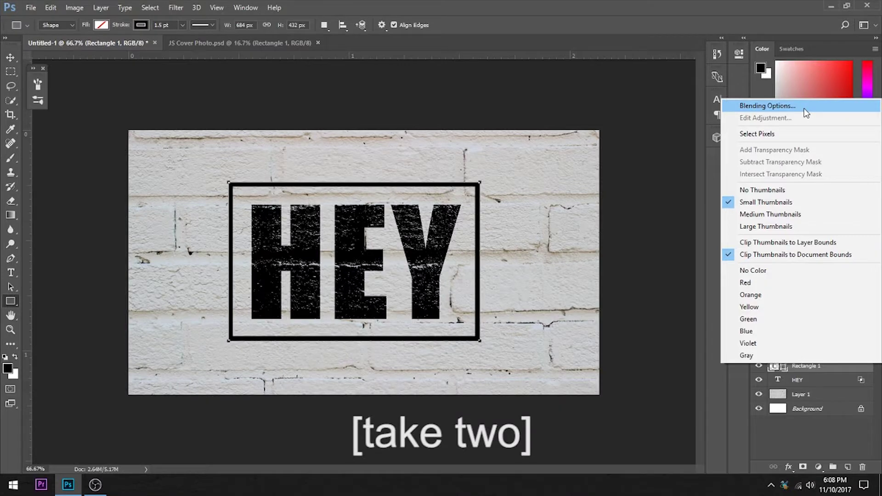
pyautogui.click(770, 106)
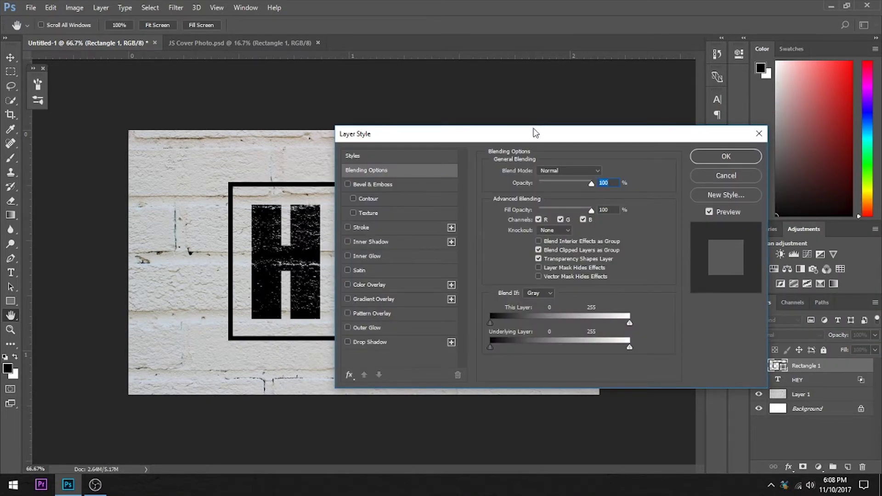
pyautogui.moveTo(534, 132); pyautogui.dragTo(699, 124)
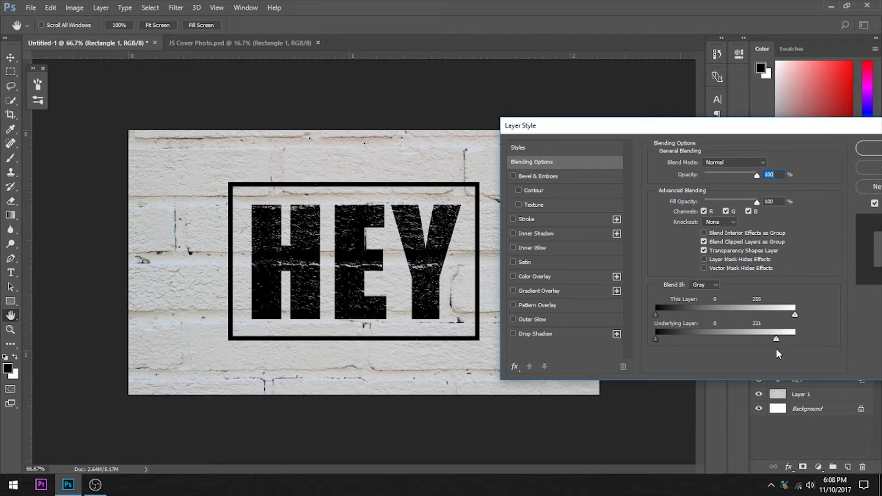
pyautogui.moveTo(776, 349); pyautogui.dragTo(773, 351)
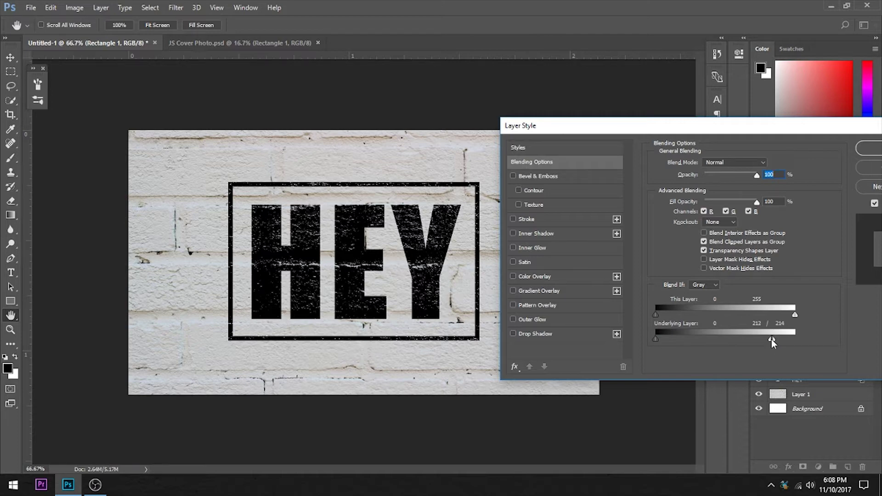
pyautogui.moveTo(771, 338); pyautogui.dragTo(767, 343)
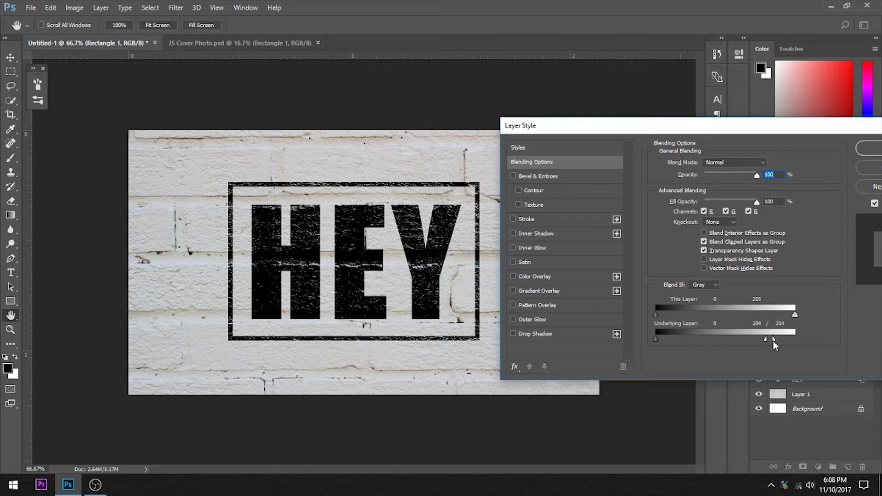
pyautogui.moveTo(774, 343); pyautogui.dragTo(776, 345)
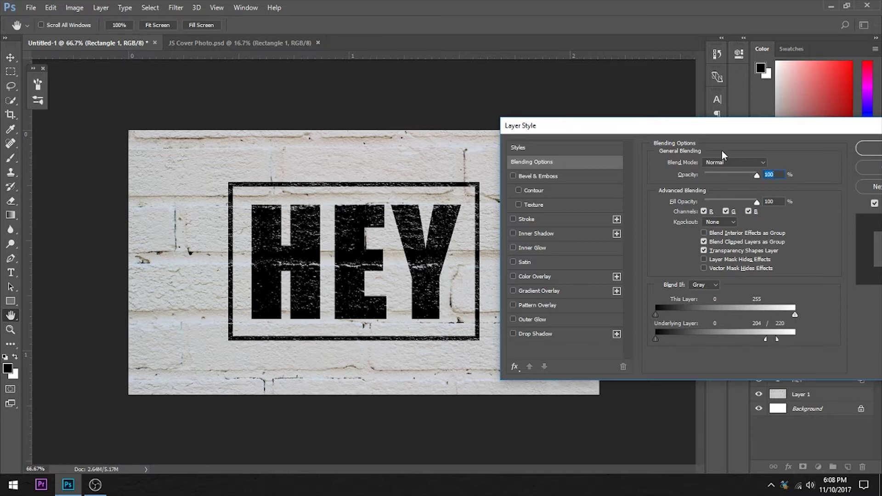
pyautogui.moveTo(707, 123); pyautogui.dragTo(545, 145)
pyautogui.click(724, 169)
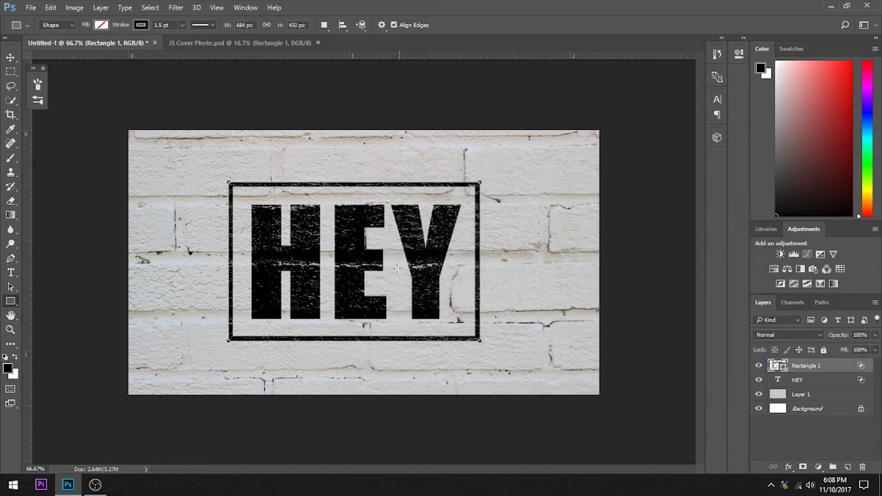